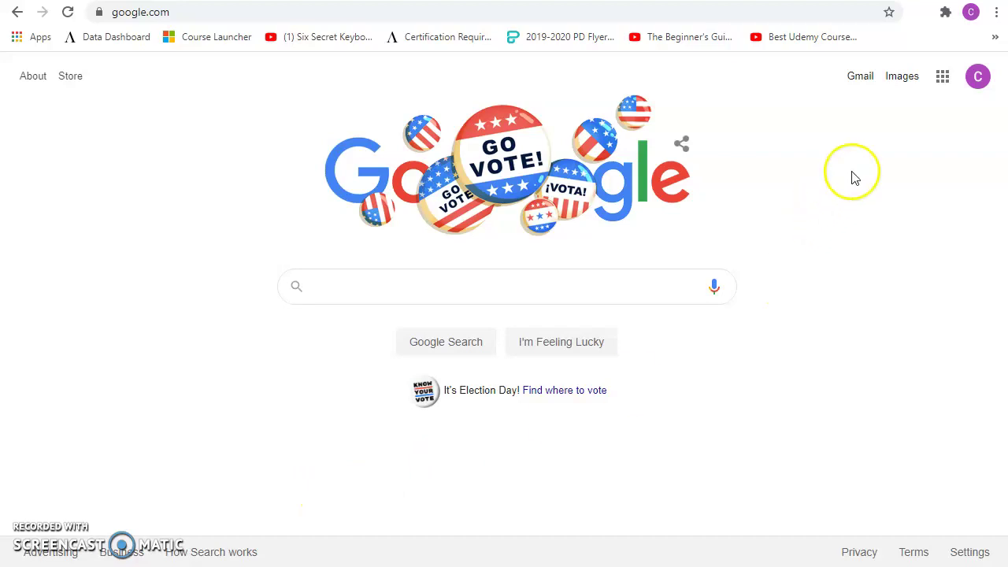
- Search the web for "chrome web store" and open the Chrome Web Store result
click(206, 15)
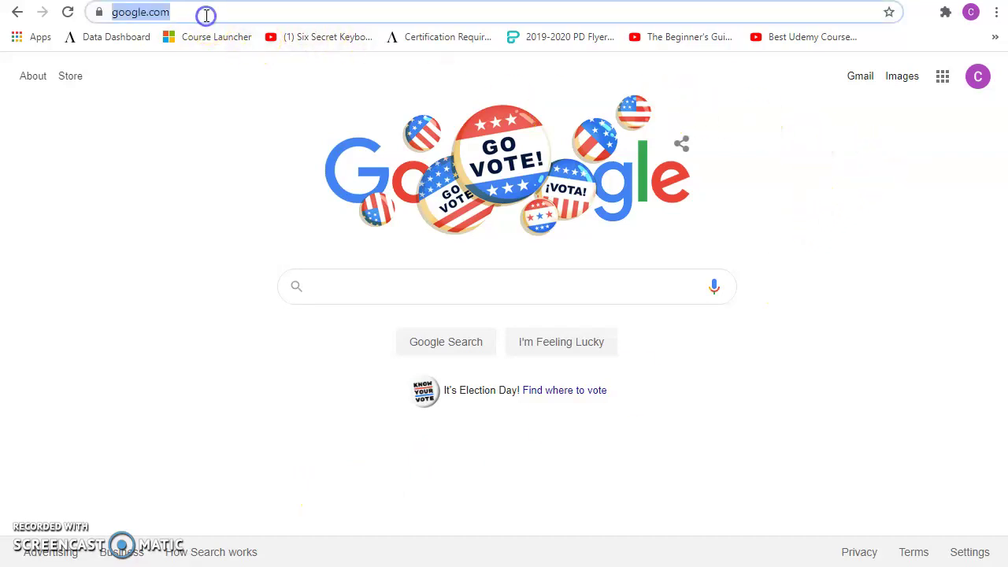
text(chrome web)
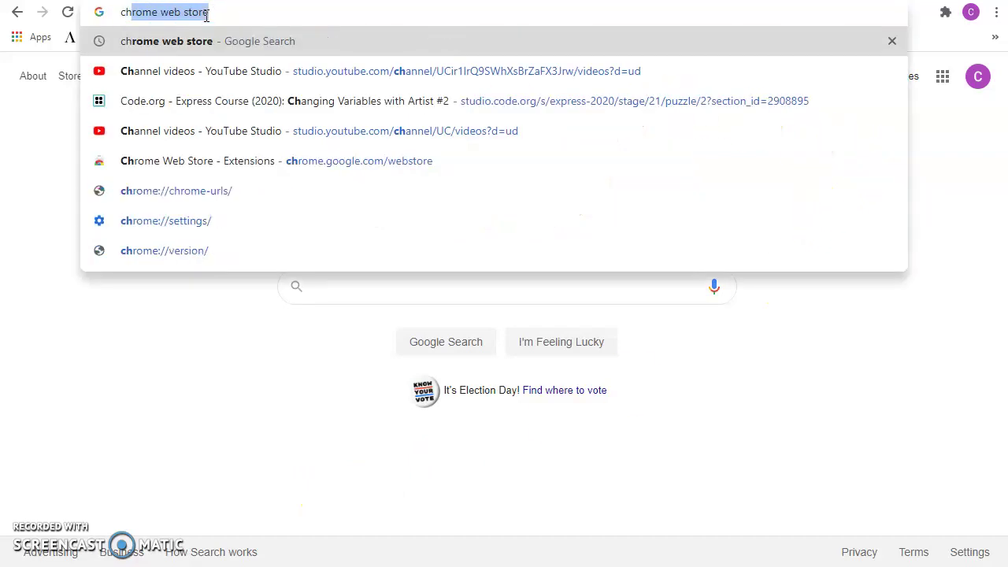
text( st)
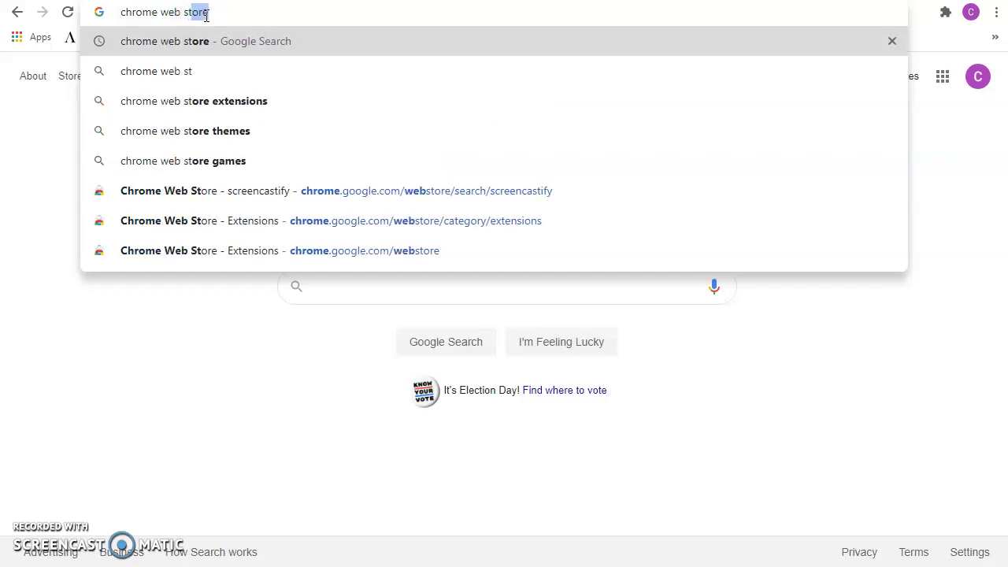
text(ore)
key(Return)
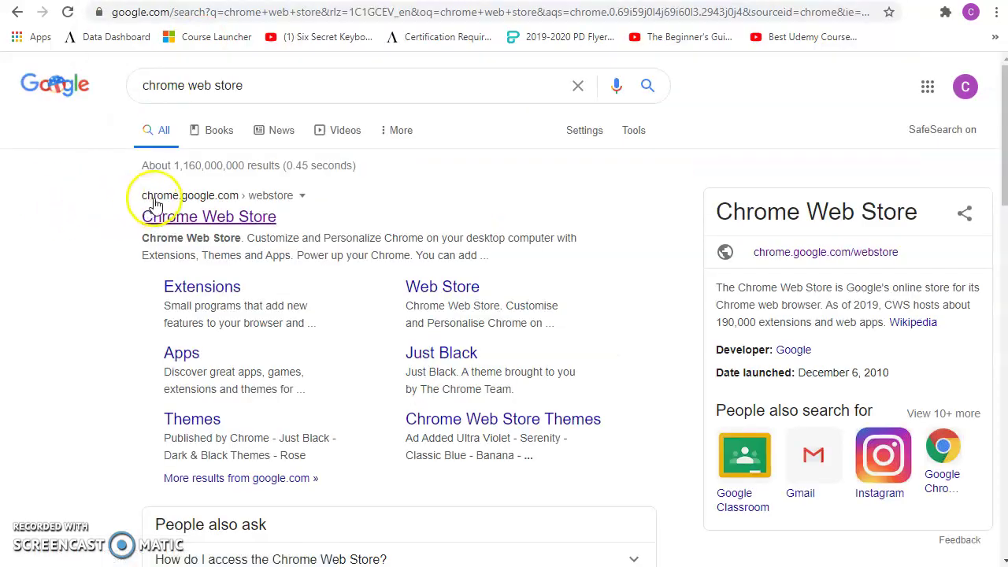
click(183, 217)
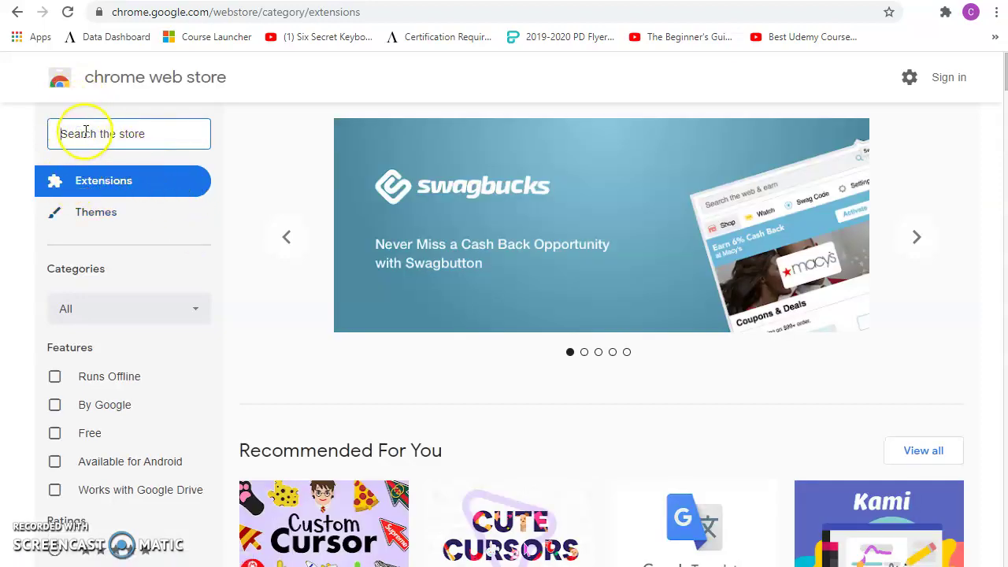
- Search the store for "screencastify" and open the Screencastify - Screen Video Recorder listing
text(creen)
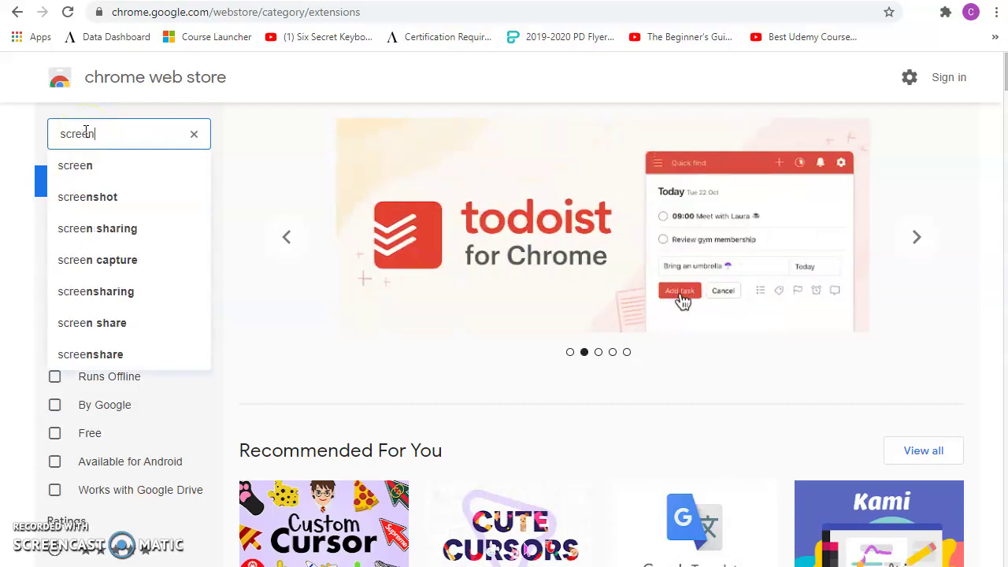
text(castify)
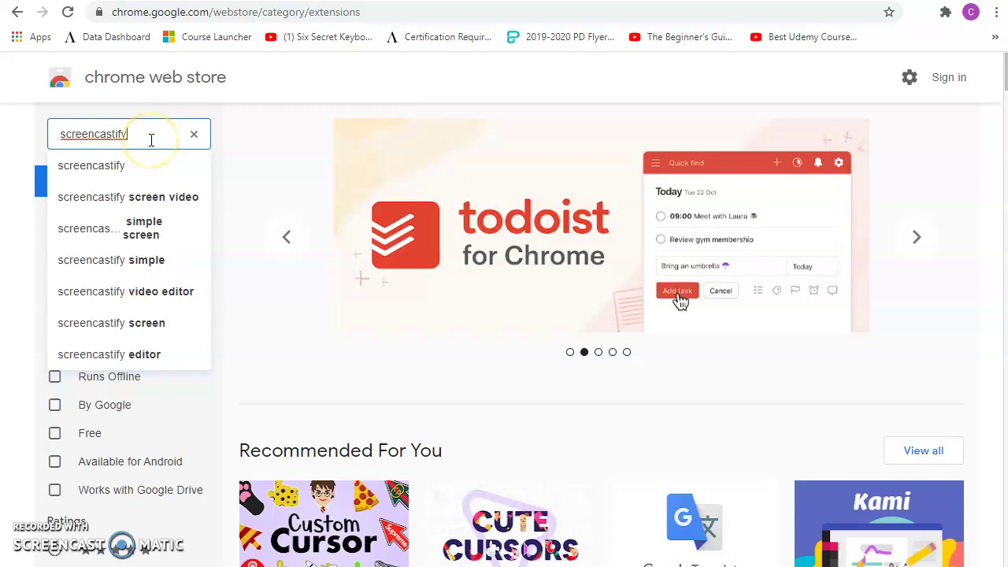
key(Return)
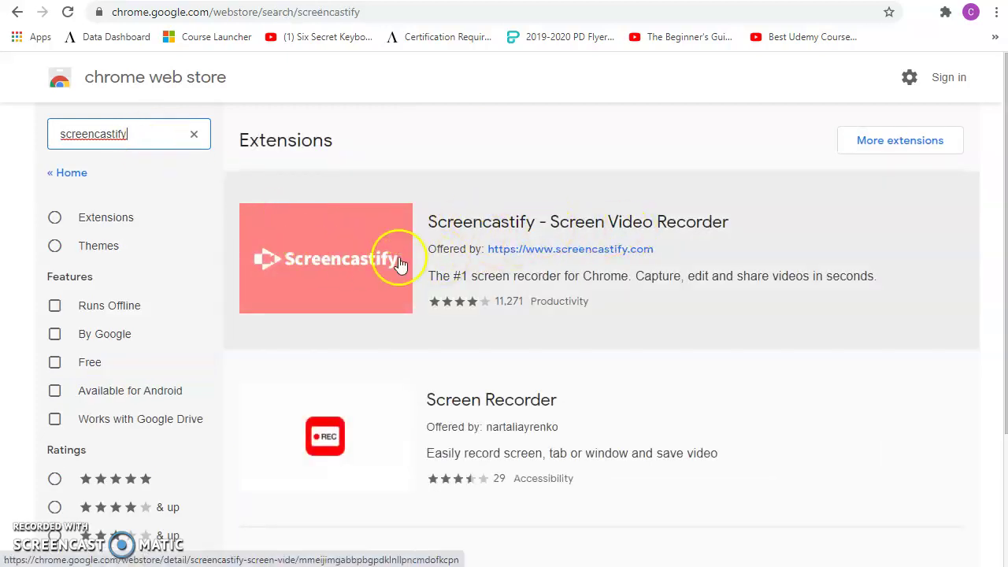
click(382, 257)
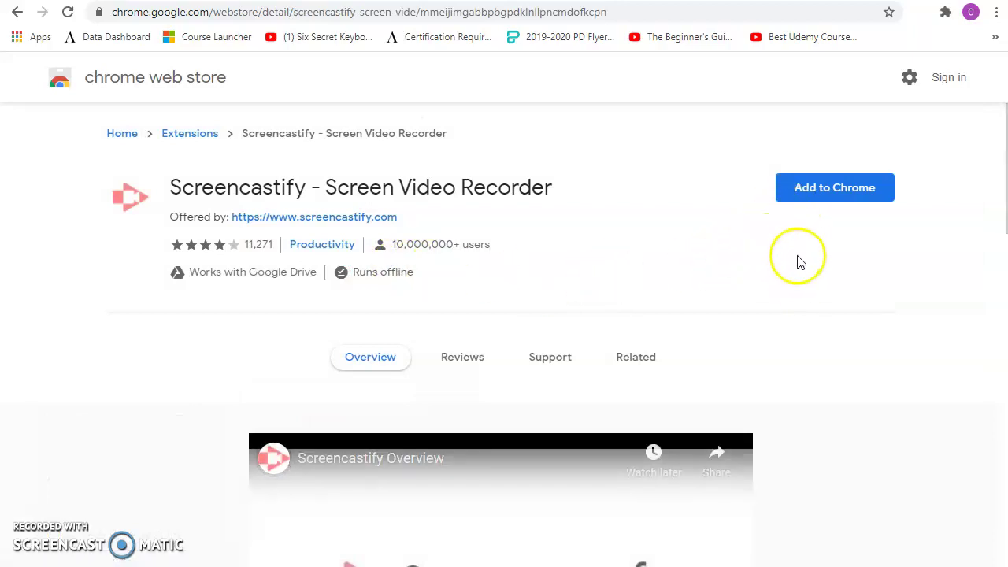
- Add the Screencastify extension to Chrome, approve its permissions and dismiss the sync offer
click(811, 191)
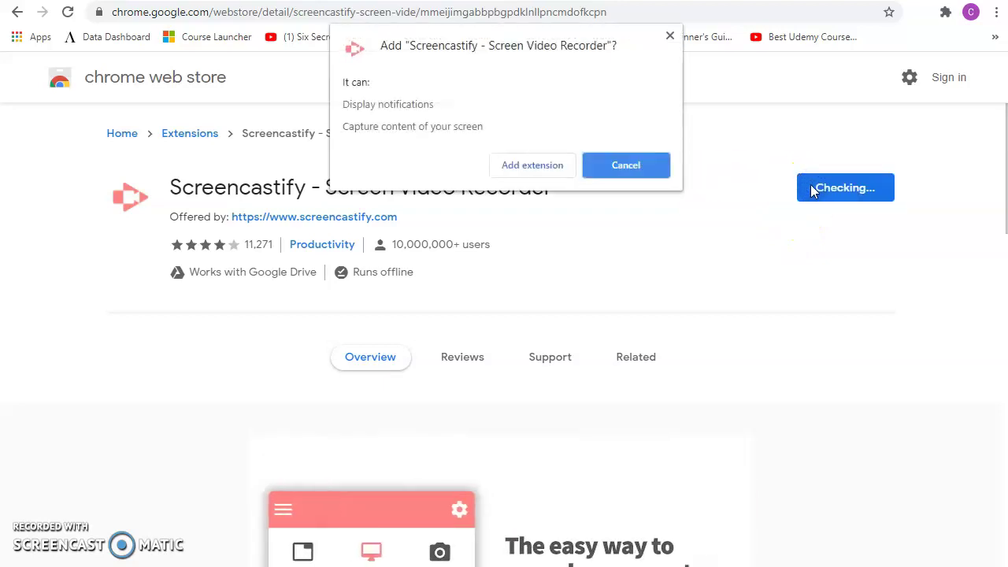
click(520, 170)
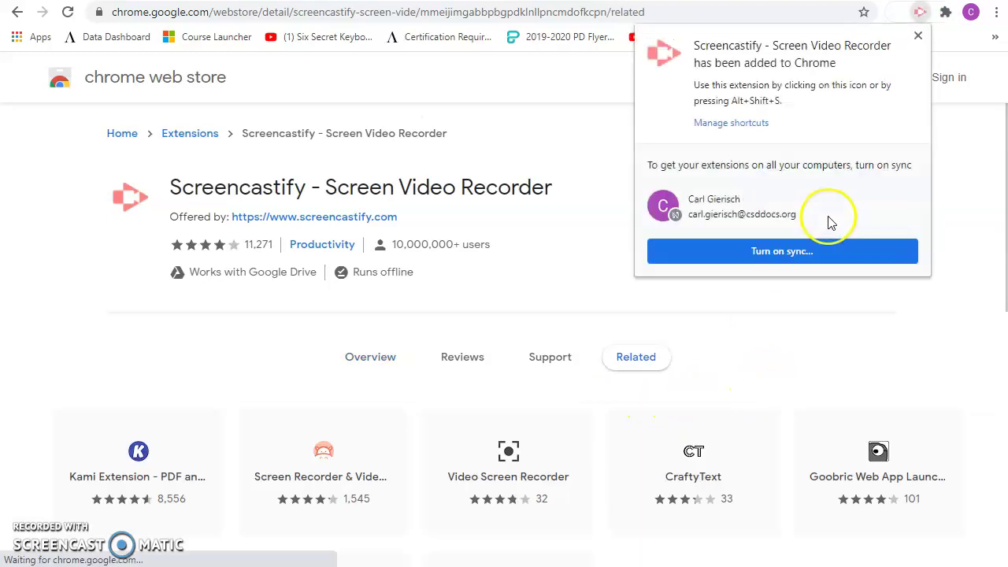
click(918, 38)
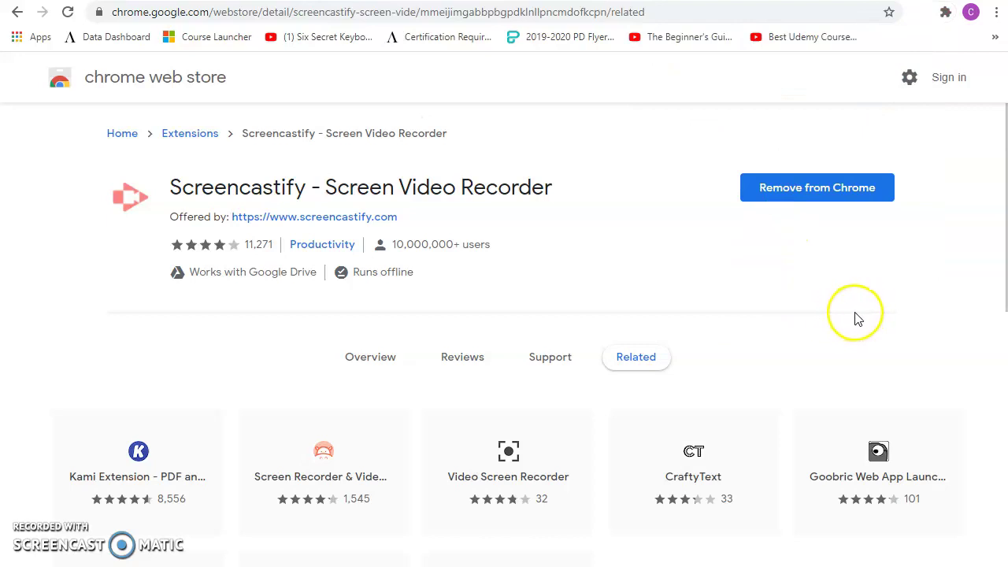
- Pin the Screencastify extension so its icon stays beside the address bar, and close the extensions list
scroll(811, 331, down, 1)
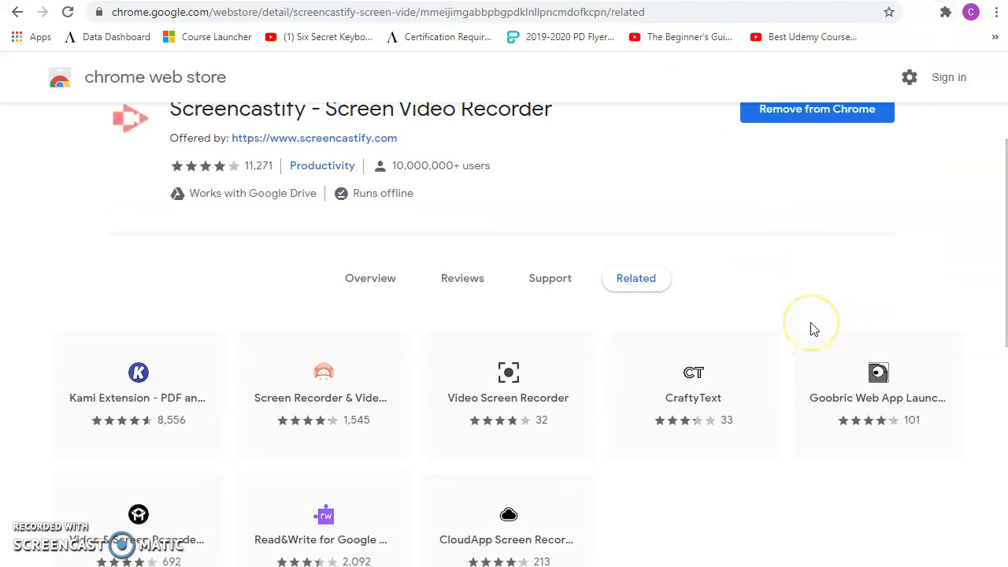
scroll(812, 329, up, 1)
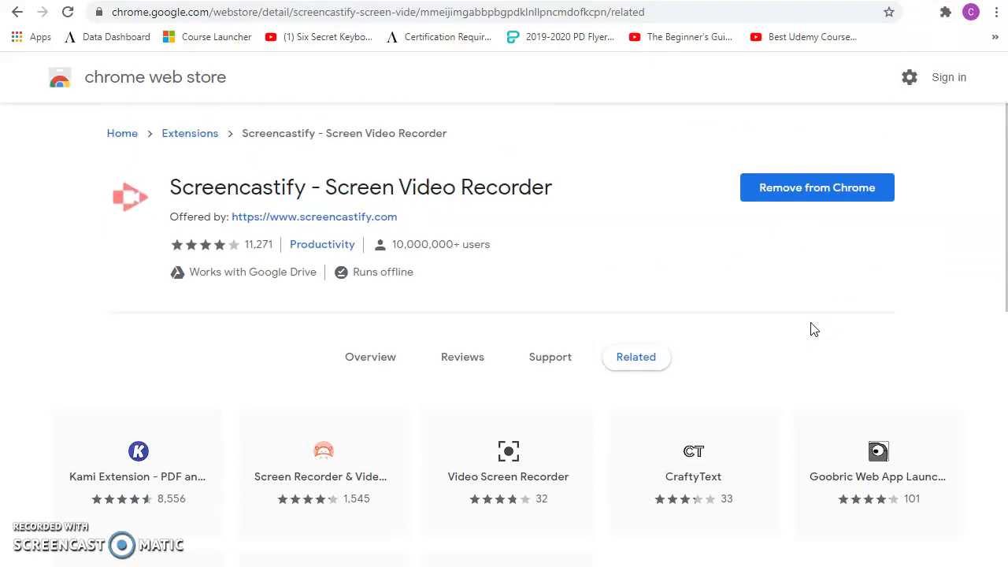
click(946, 13)
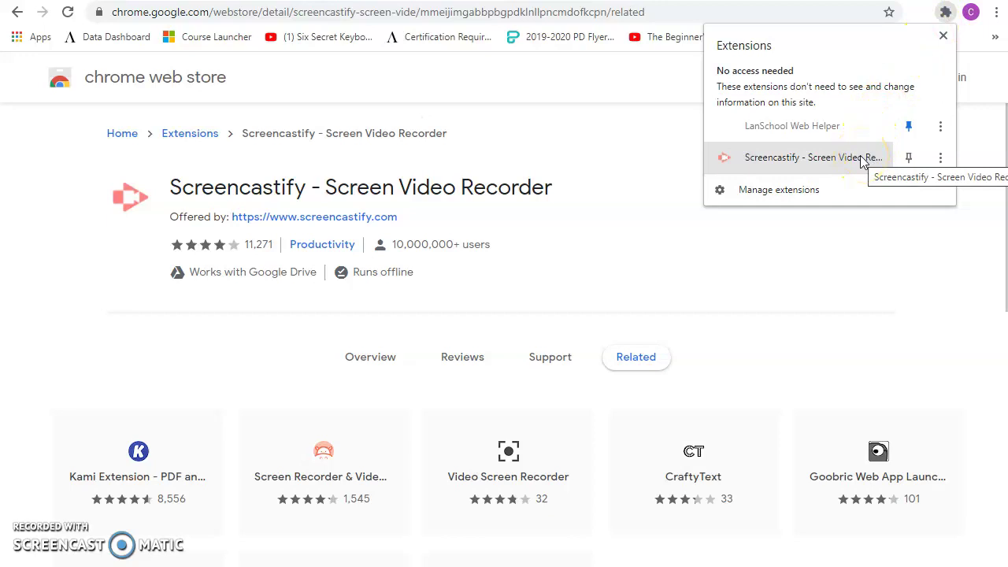
click(909, 161)
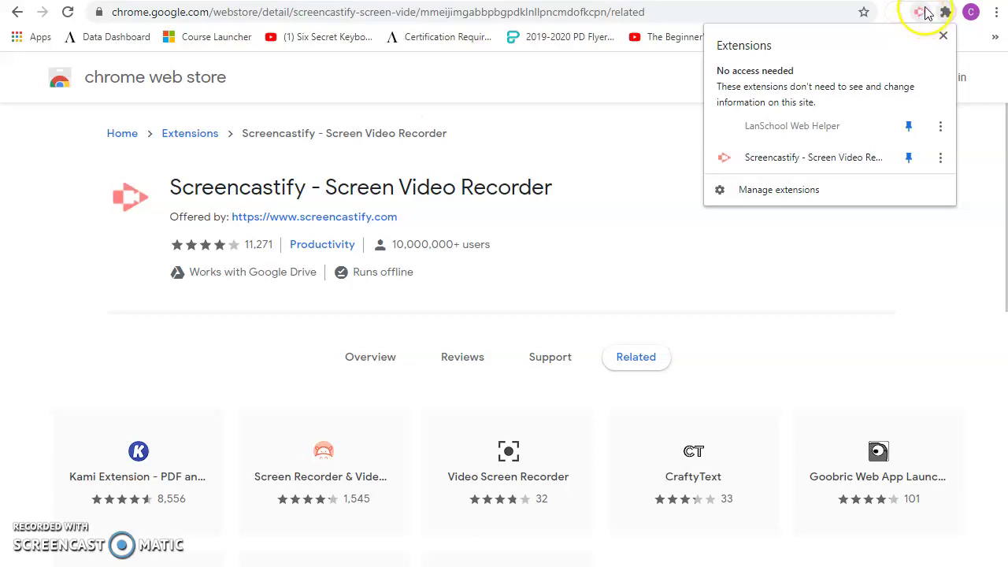
click(885, 262)
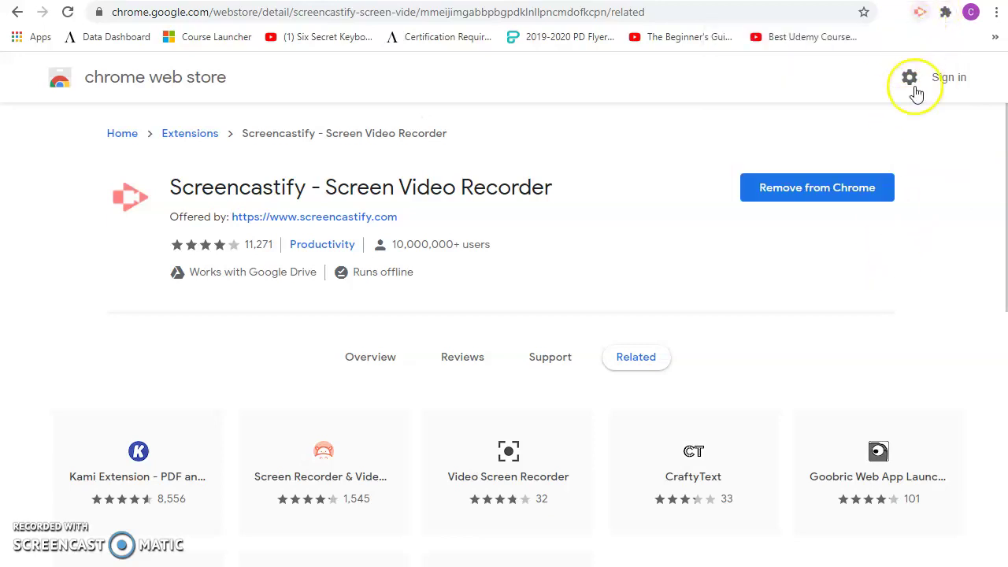
click(945, 12)
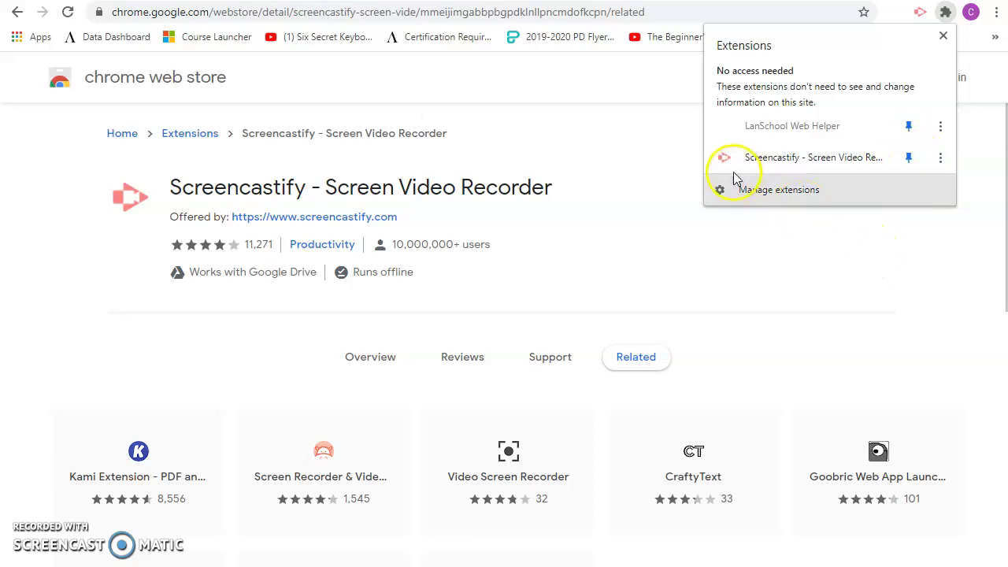
click(875, 256)
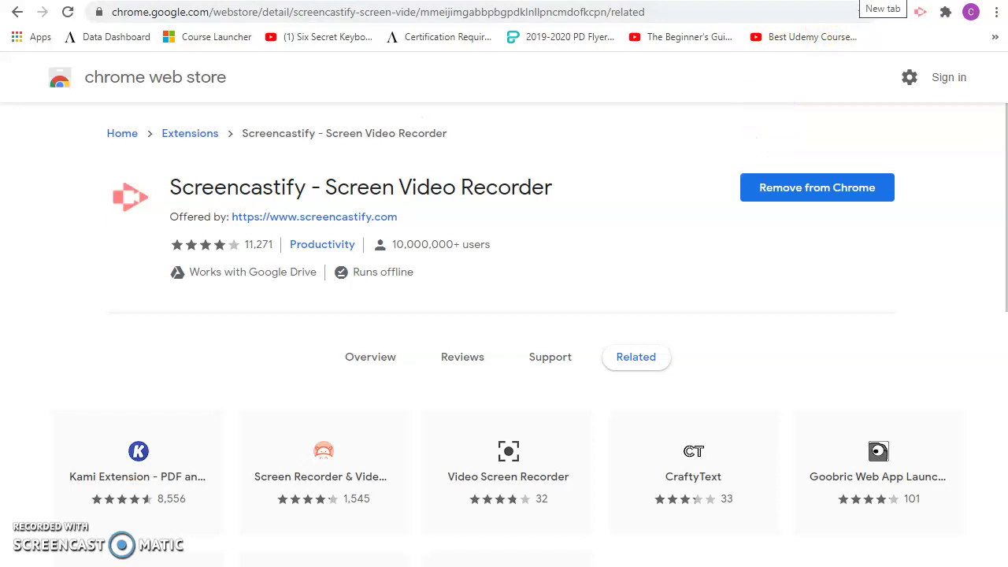
- Try to load the address "code.org/play lab" in a new browser tab
click(874, 1)
text(code.org)
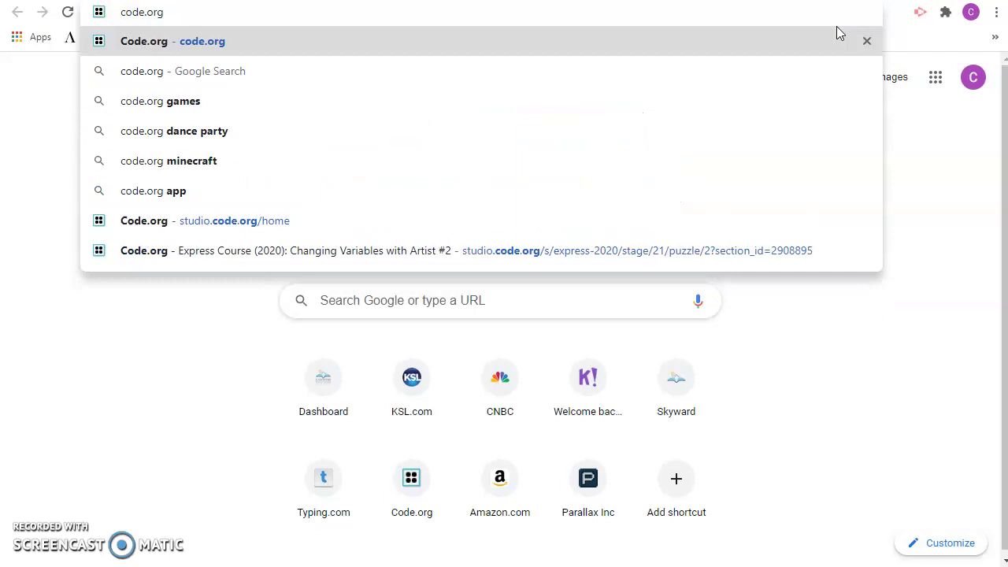
text(/)
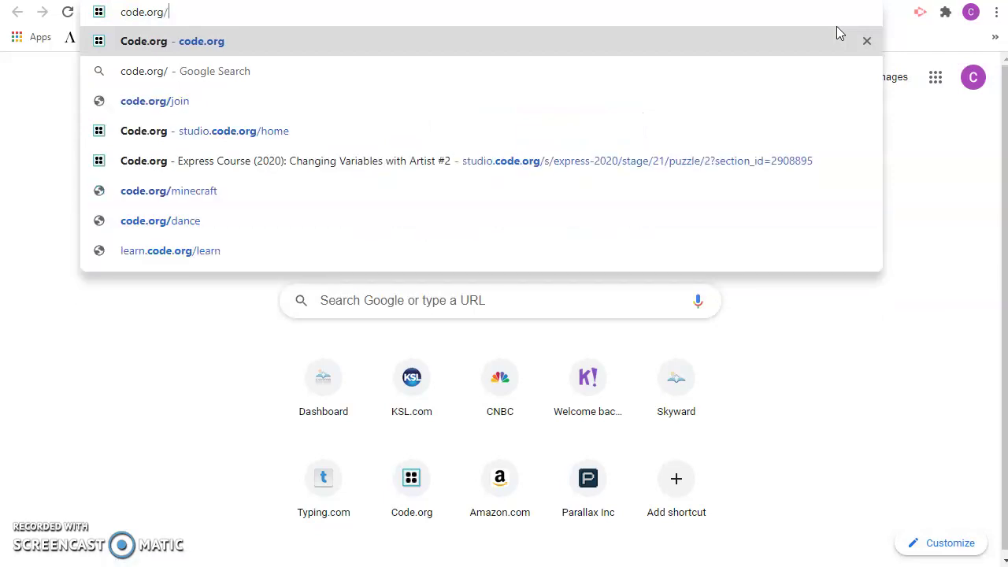
text(play)
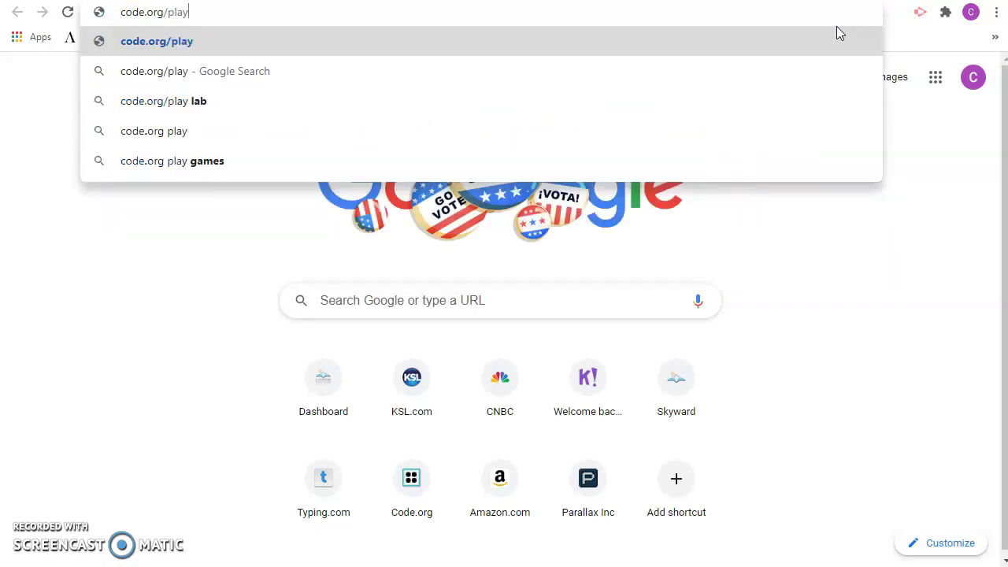
text( lab)
key(Return)
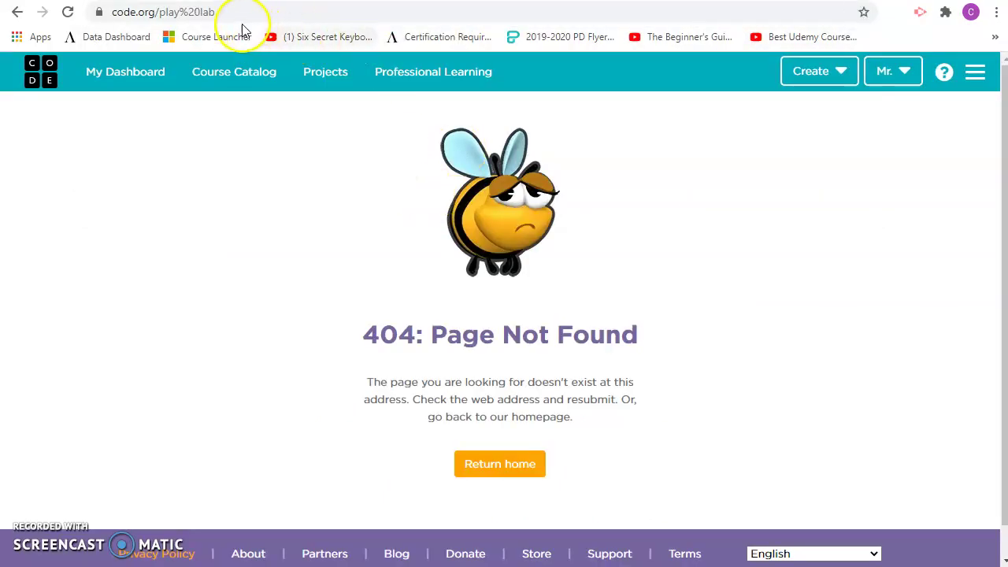
- Correct the page address to code.org/playlab and load it
click(196, 11)
key(End)
key(BackSpace)
key(BackSpace)
key(BackSpace)
key(BackSpace)
key(BackSpace)
key(BackSpace)
key(BackSpace)
key(BackSpace)
key(BackSpace)
key(BackSpace)
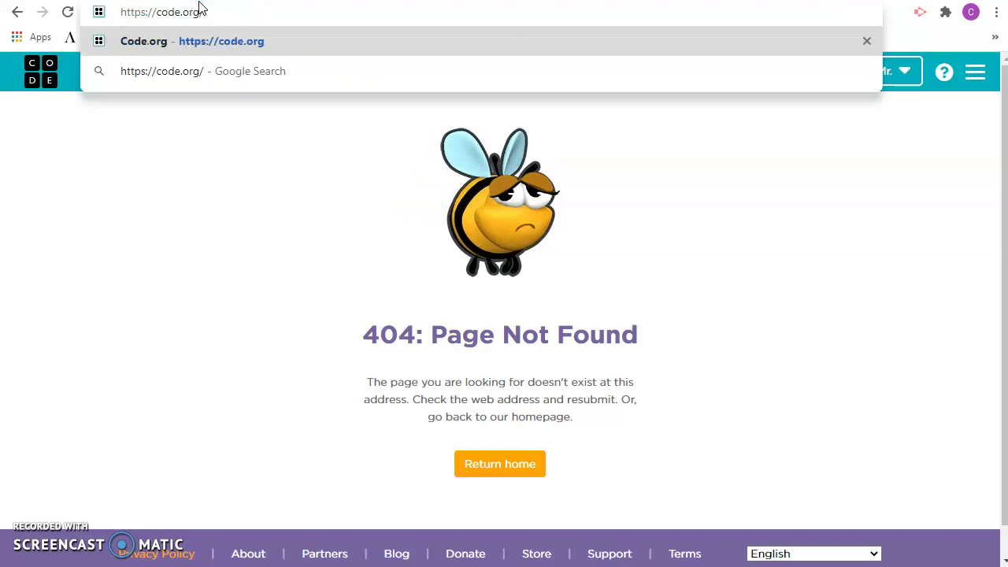
text(playlab)
key(Return)
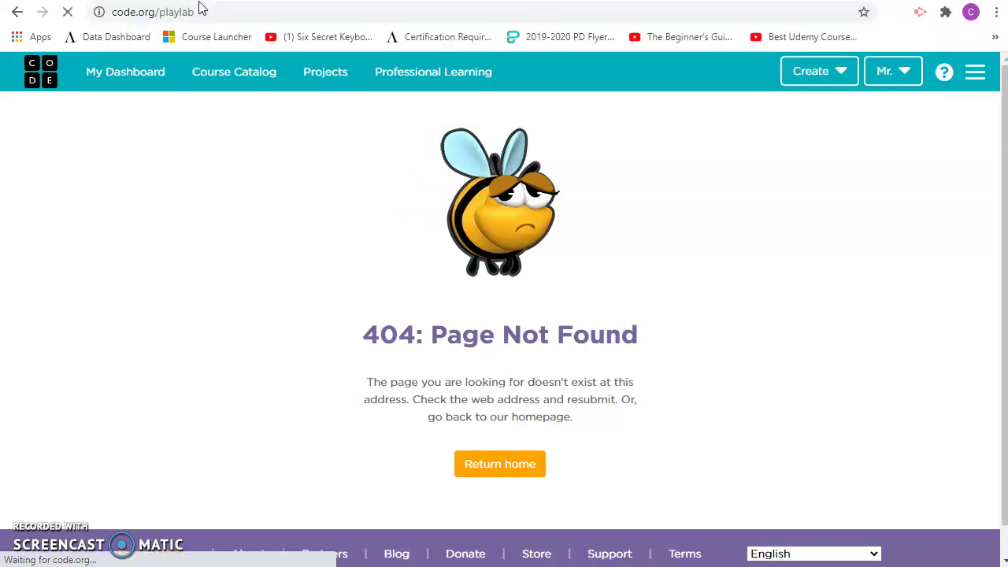
- Start the Play Lab activity with the Ice Age theme
scroll(407, 217, down, 12)
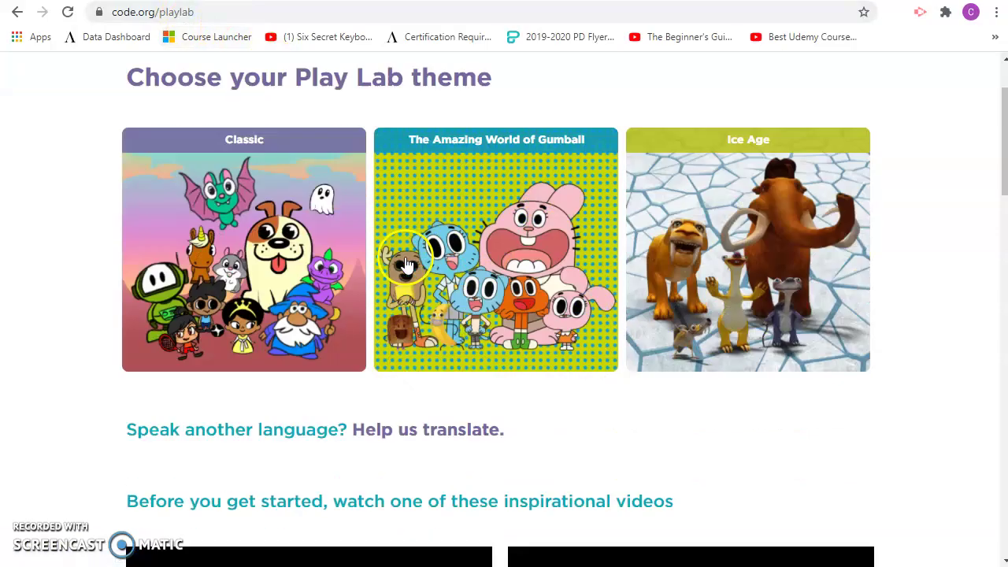
scroll(599, 374, down, 5)
scroll(764, 310, up, 9)
key(F5)
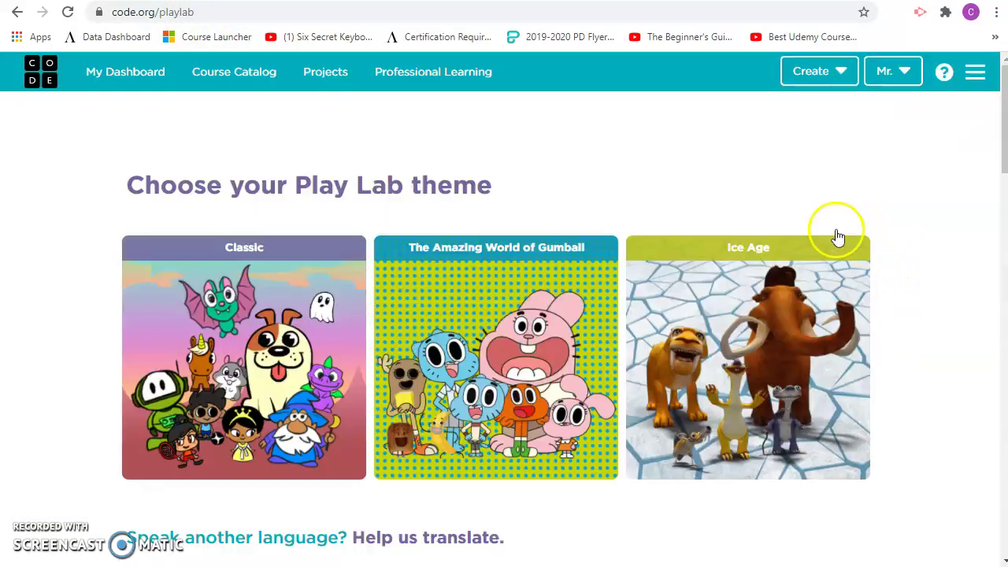
click(666, 305)
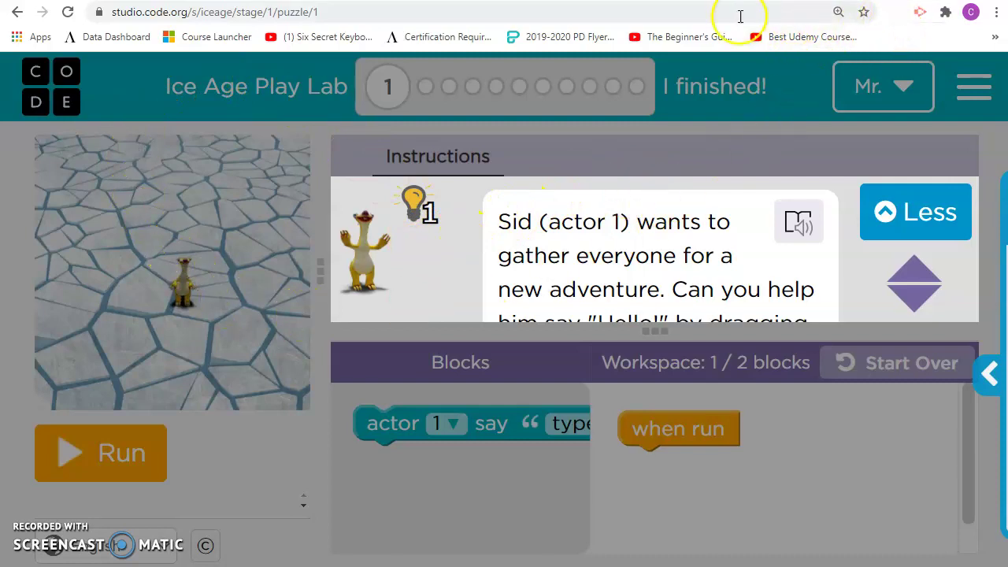
- Set Screencastify to Browser Tab recording and allow the additional permissions it needs for tab recording
click(923, 15)
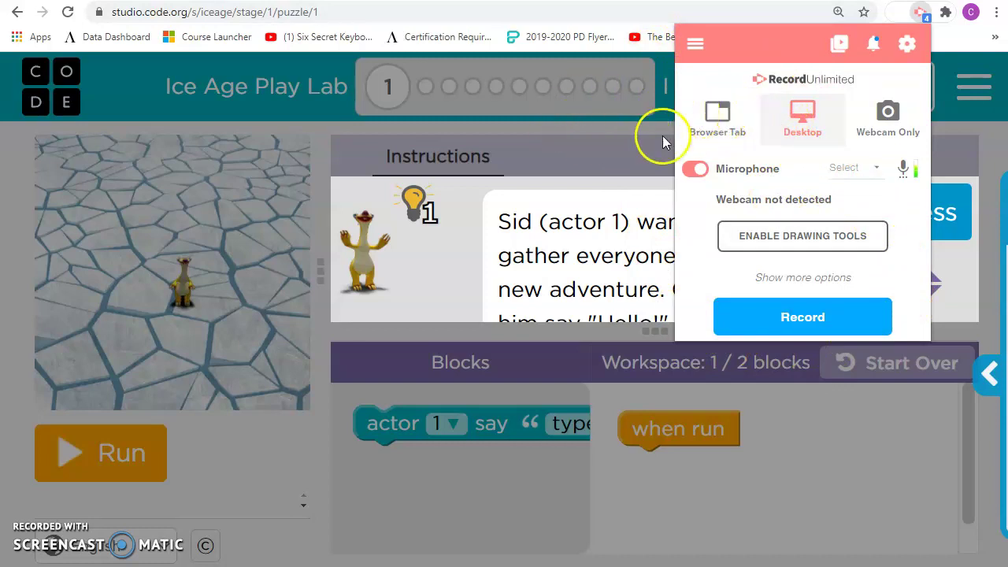
click(718, 115)
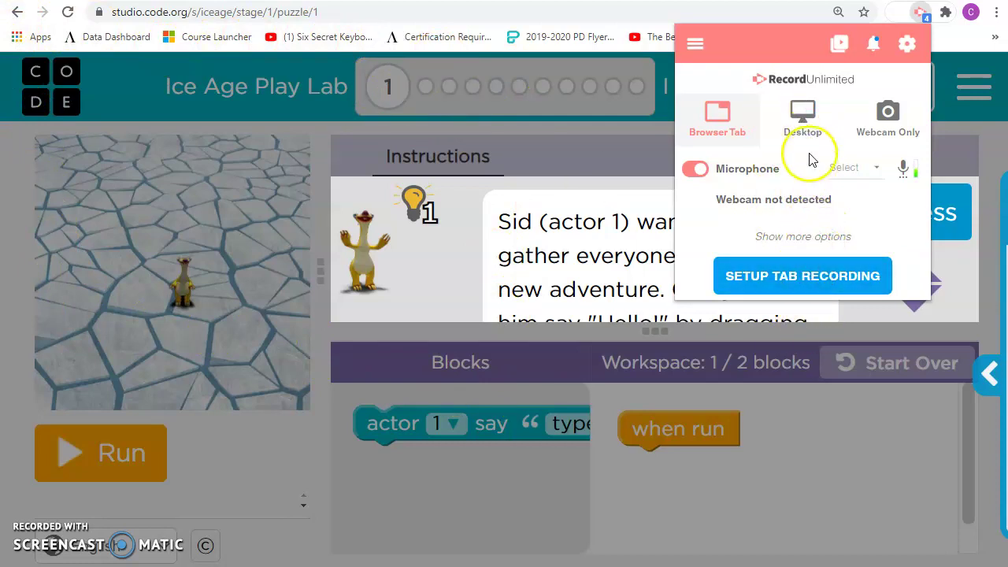
click(794, 272)
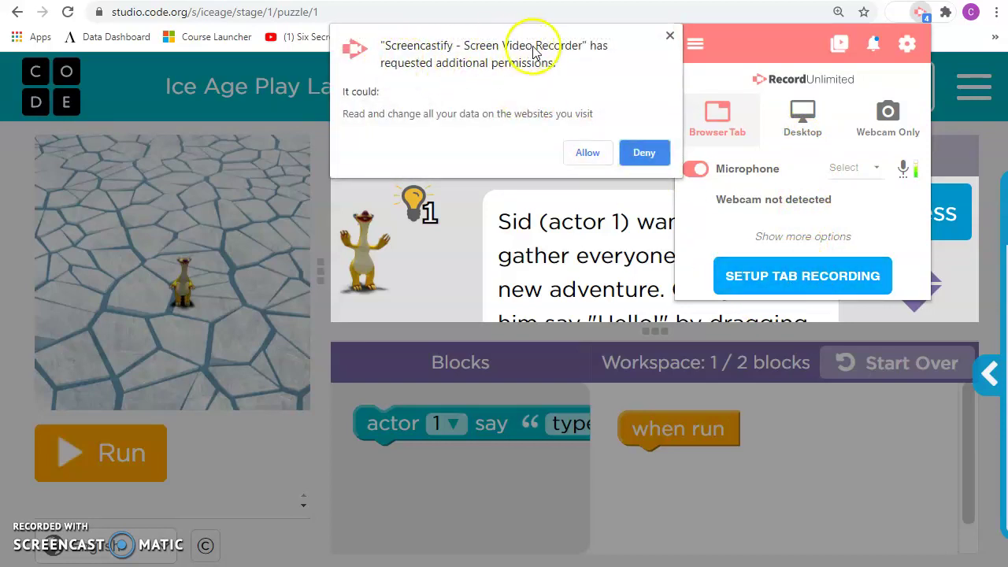
click(596, 154)
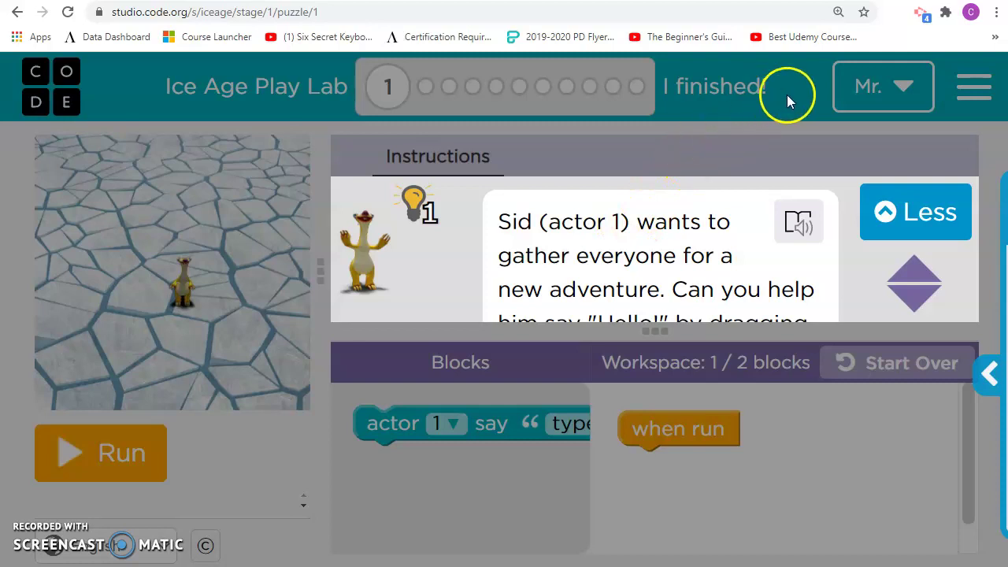
- Start a Screencastify recording of the Ice Age Play Lab browser tab with the microphone on
click(920, 14)
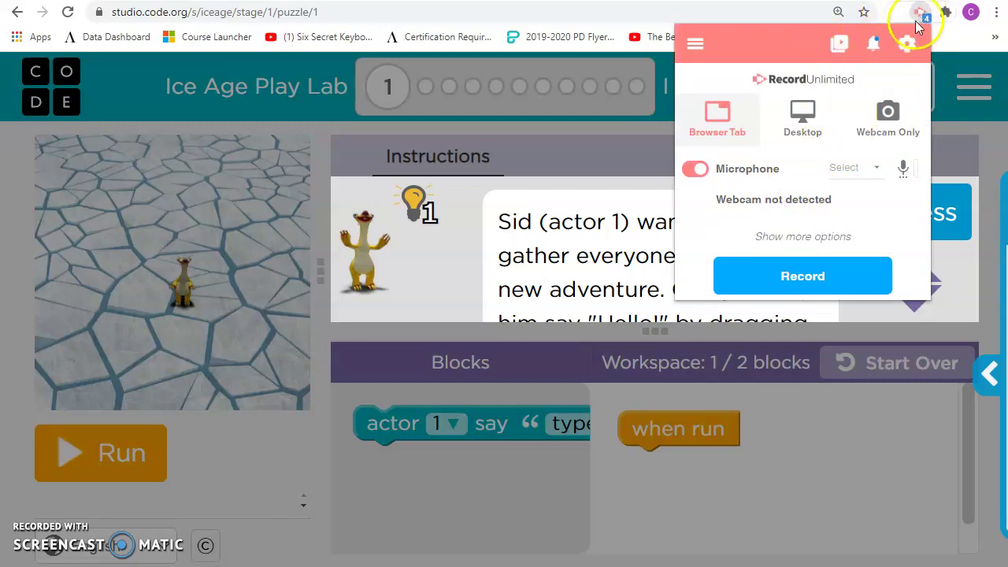
click(781, 277)
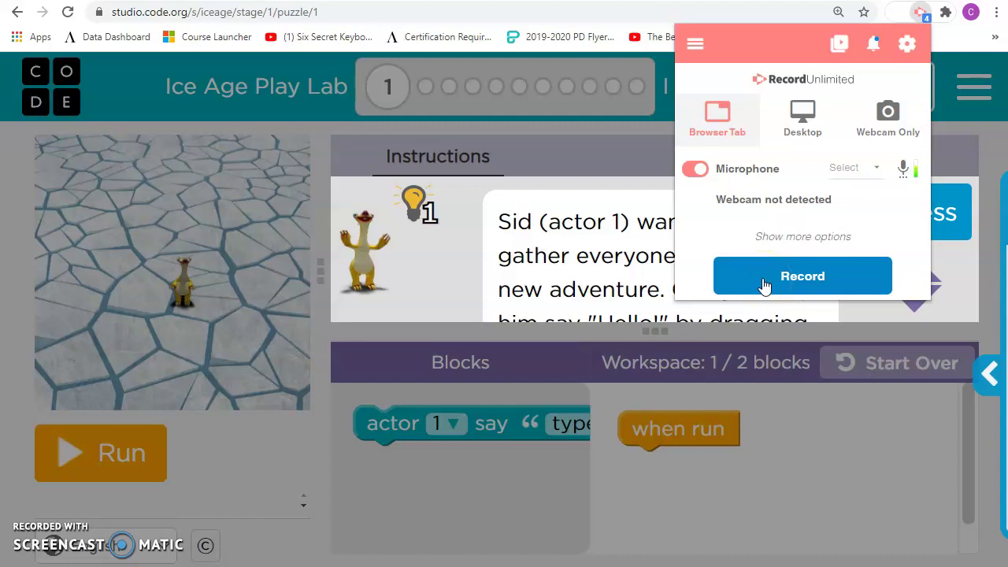
click(764, 284)
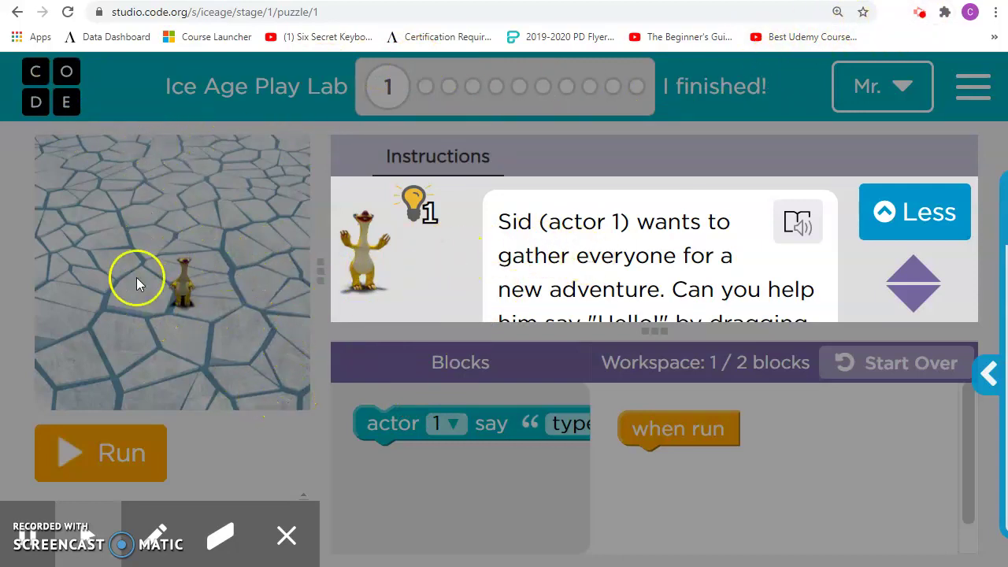
- Read the puzzle 1 instructions and attach the actor 1 say block beneath the when run event
scroll(698, 265, down, 1)
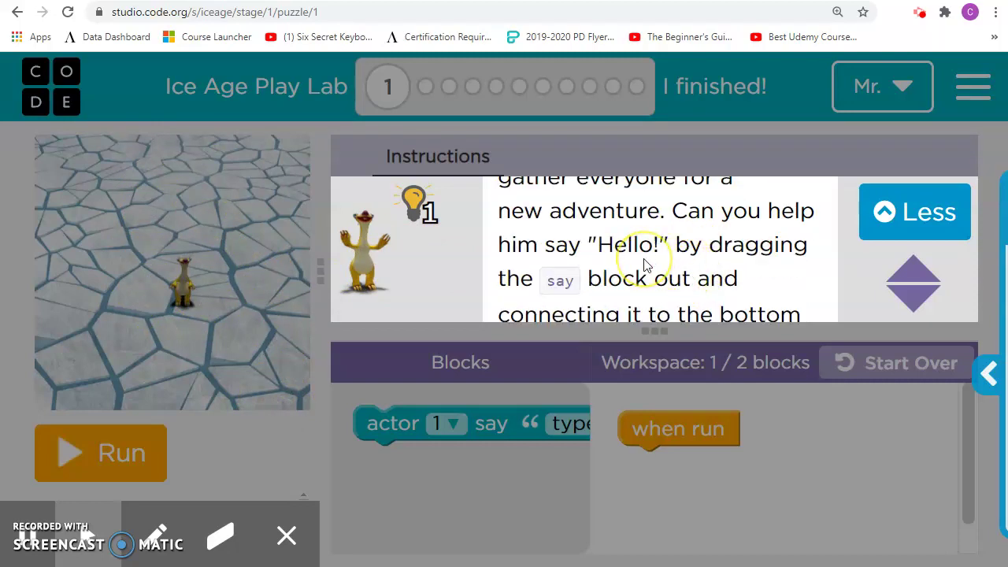
scroll(611, 266, down, 1)
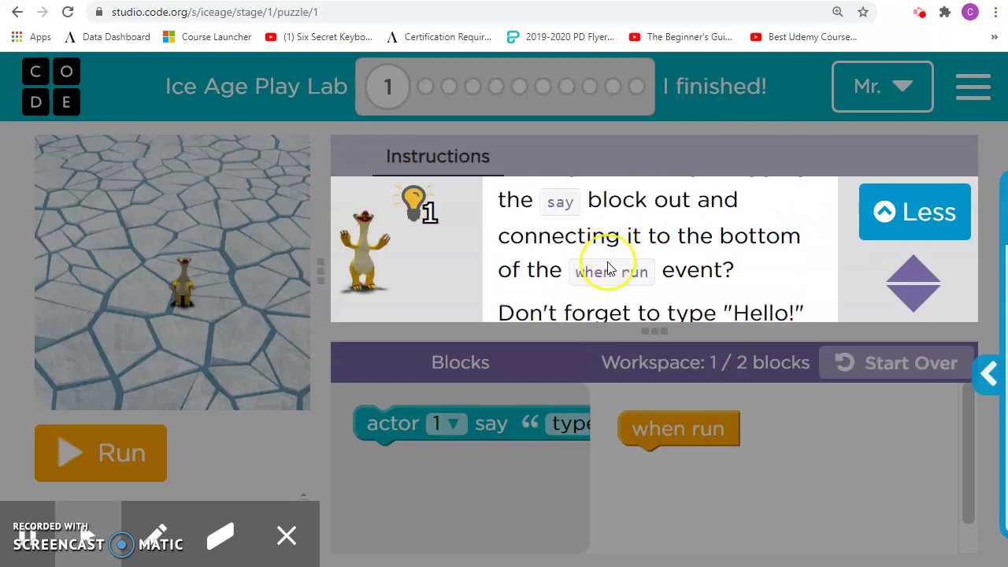
click(391, 427)
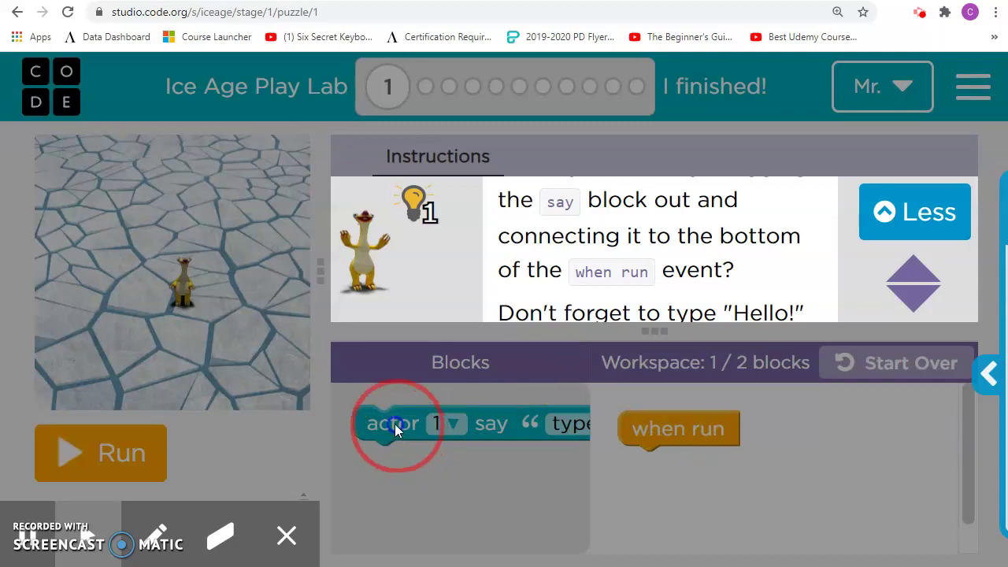
drag(396, 424, 655, 468)
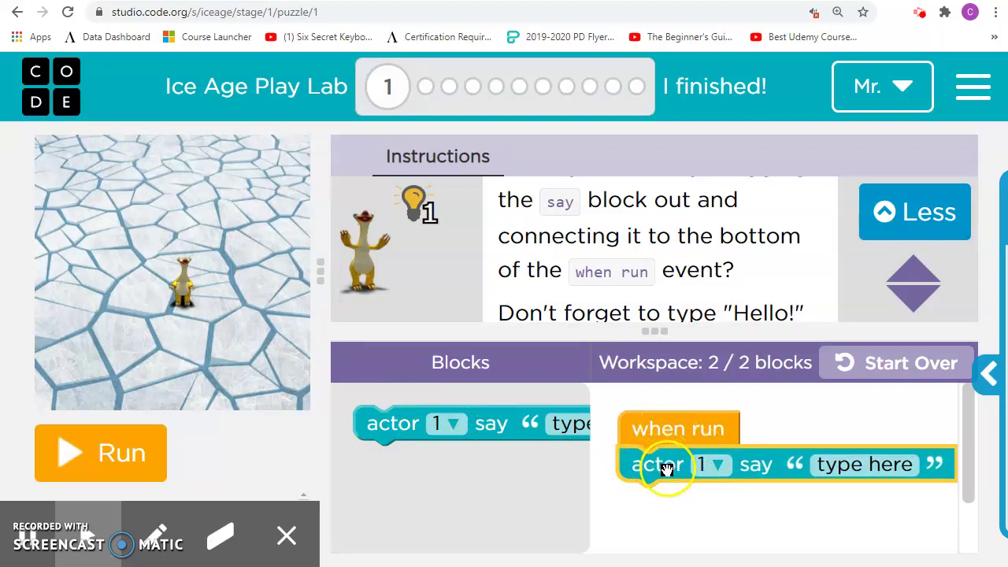
- Set the speech text of the actor 1 say block in the workspace to Hello
click(857, 465)
text(Hello)
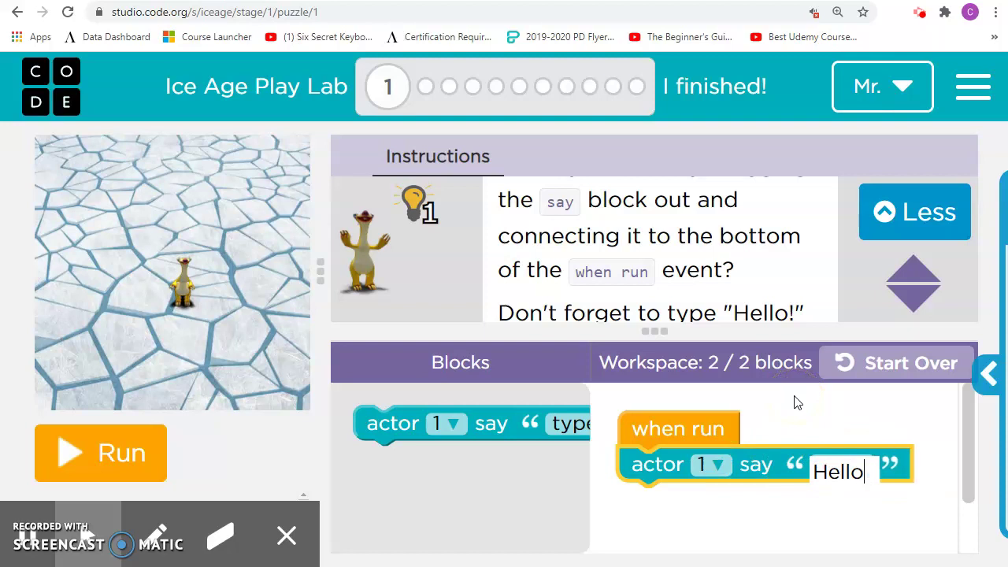
click(797, 402)
scroll(815, 425, down, 1)
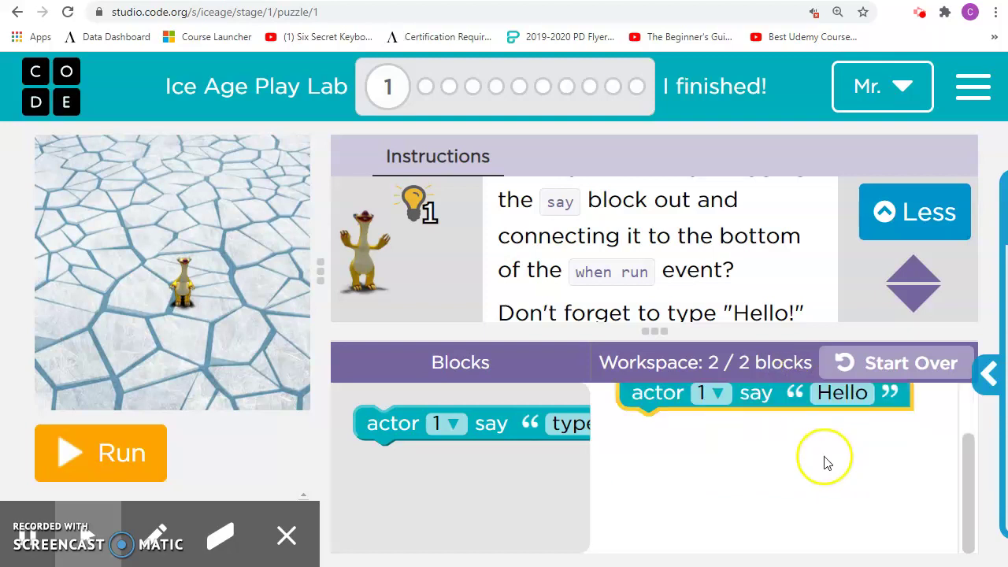
- Run the puzzle 1 program and dismiss the completion message to move on to puzzle 2
scroll(743, 448, up, 1)
click(131, 447)
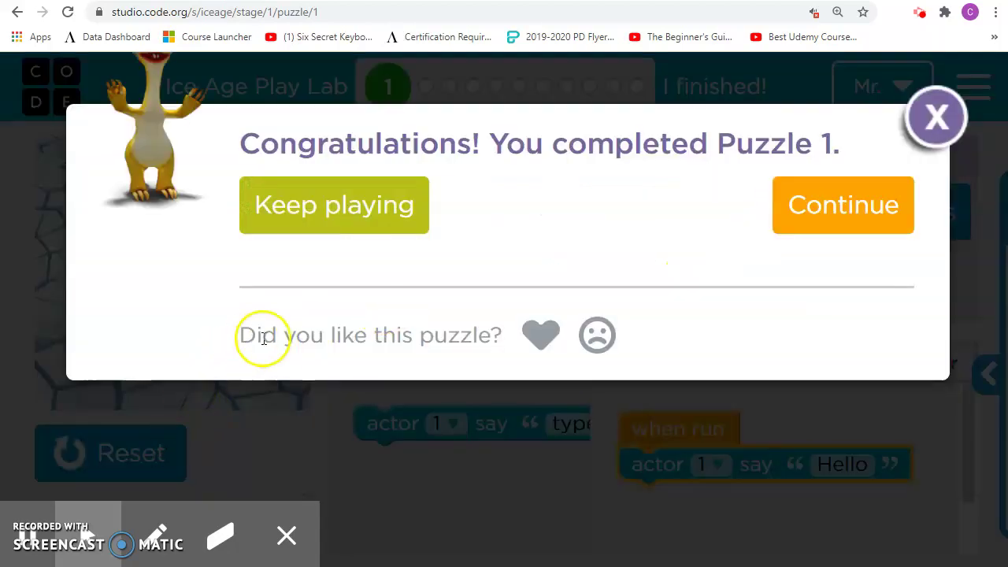
click(922, 139)
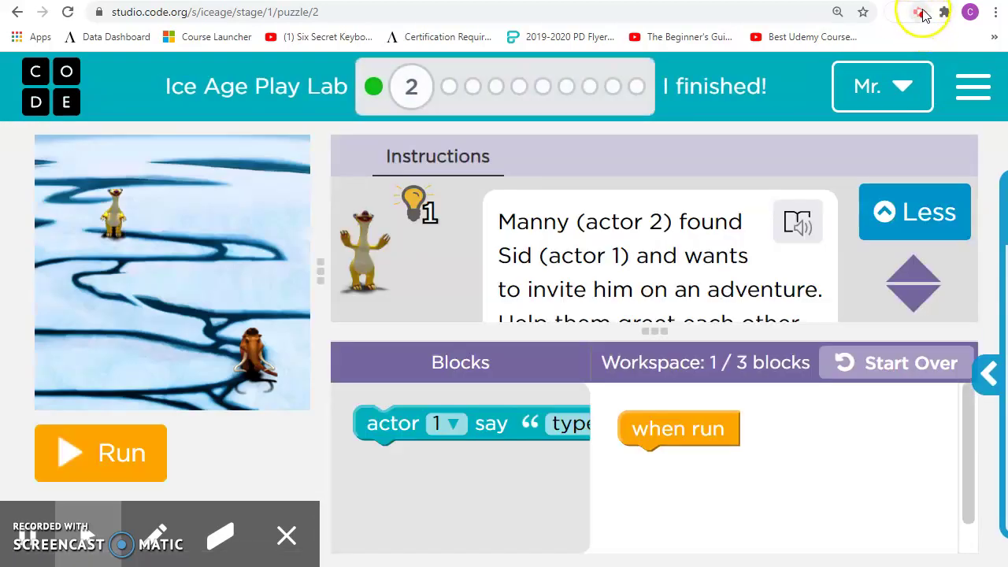
- Stop the Screencastify tab recording, skip the video page tour and copy the video's shareable Google Drive link
click(922, 16)
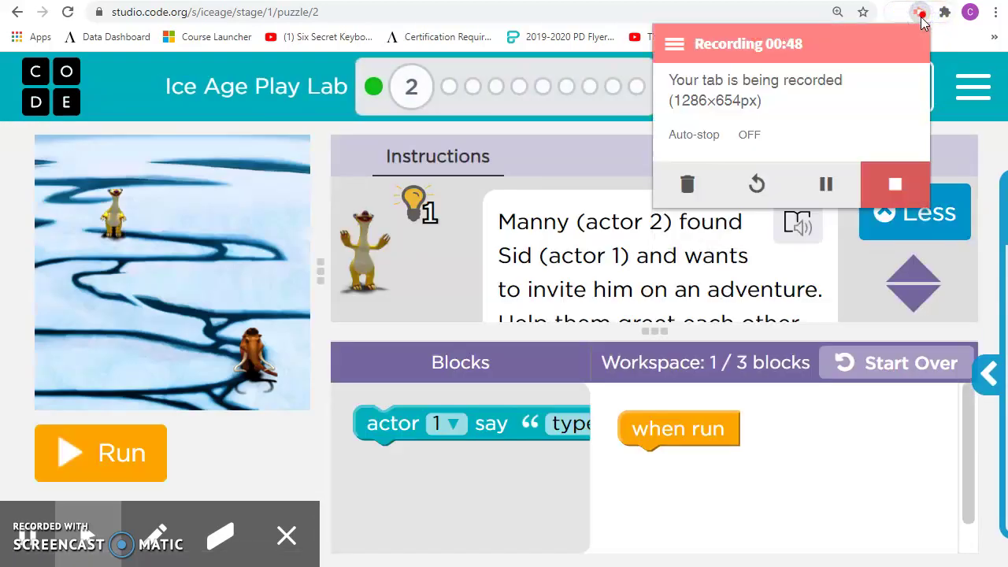
click(893, 189)
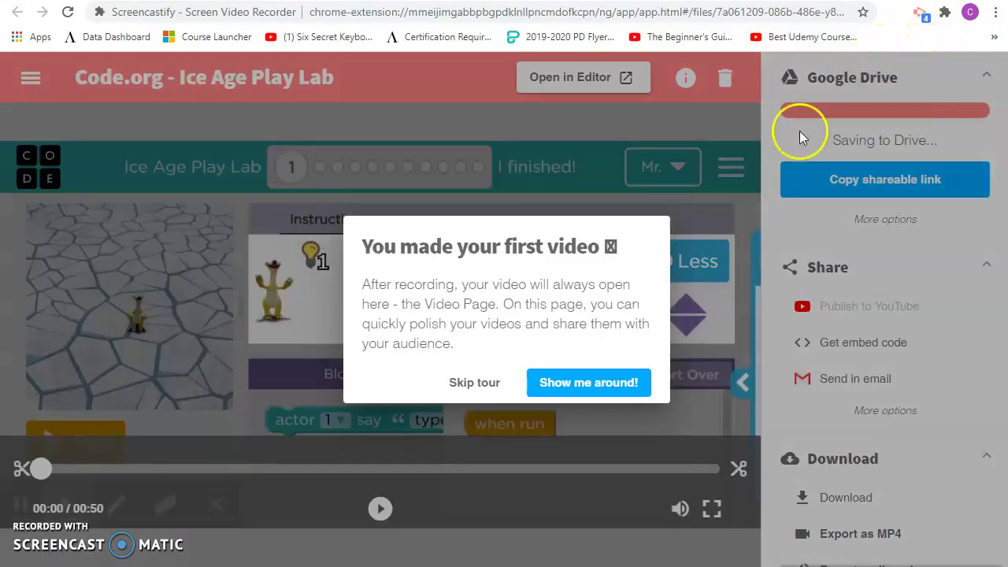
click(473, 383)
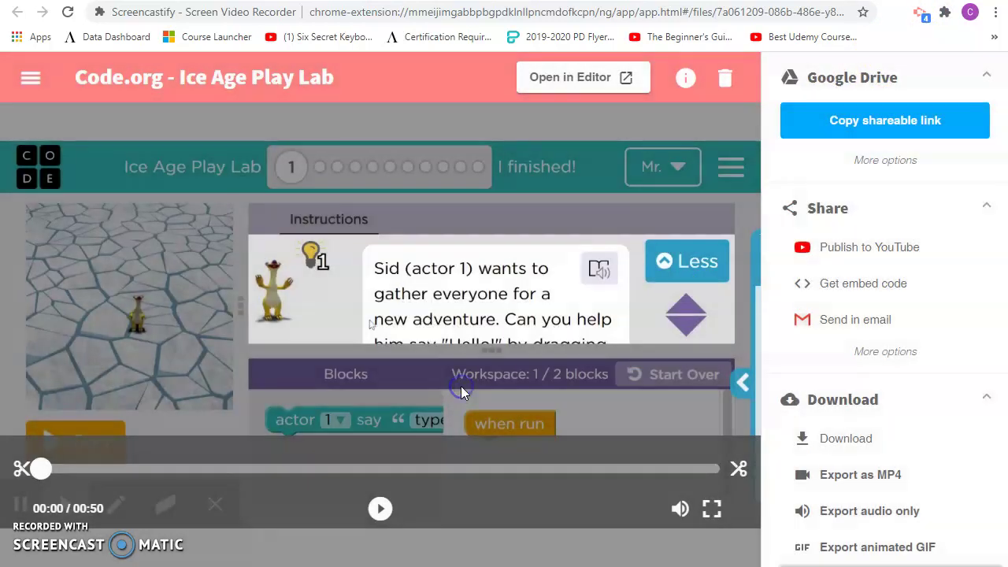
click(853, 118)
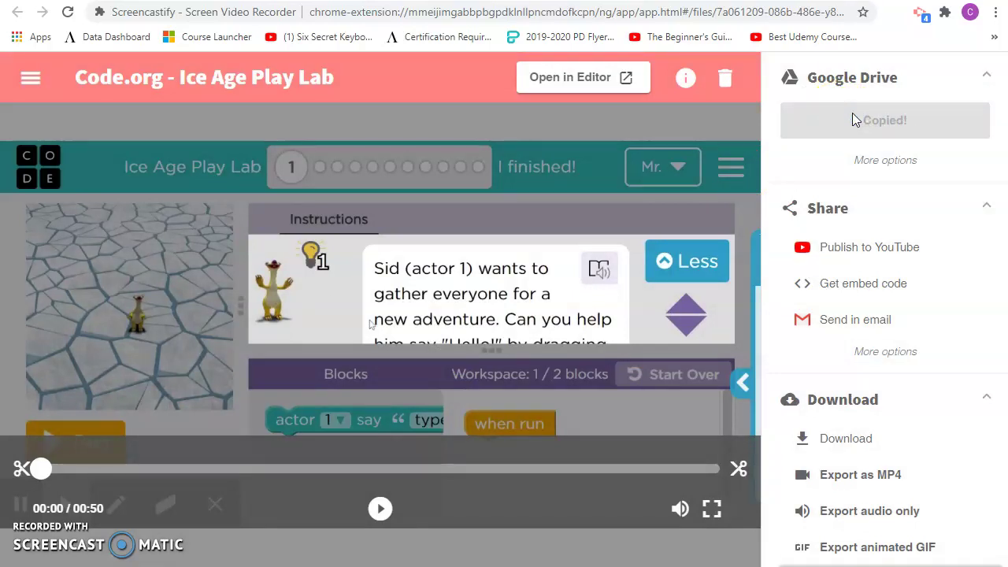